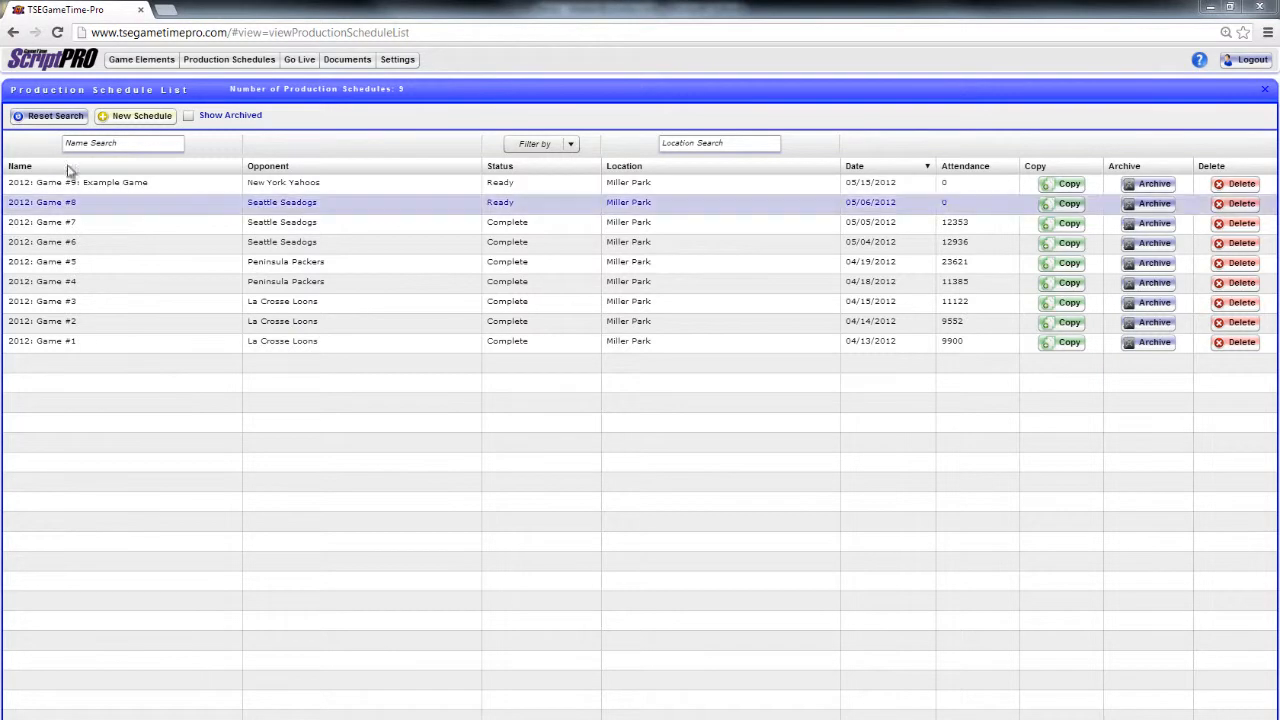
Start a new production schedule titled "2012: Game #10" with the event date 05/16/2012
click(142, 118)
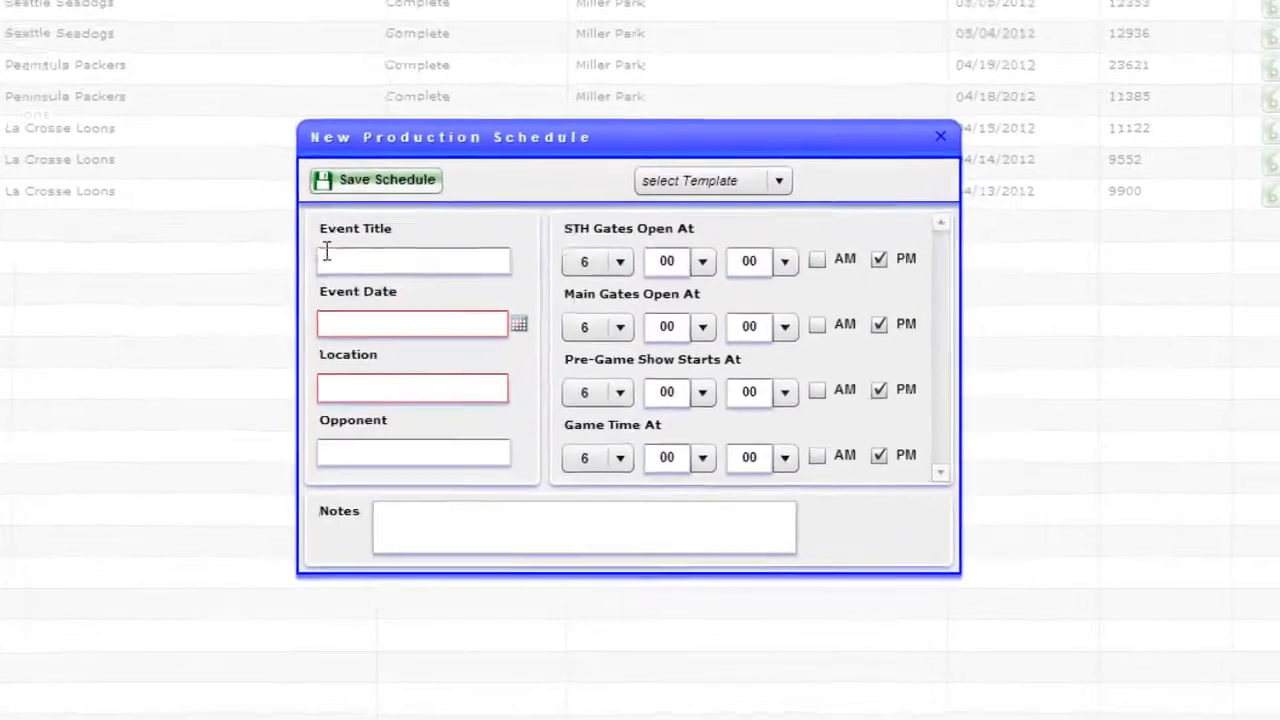
click(500, 387)
text(20)
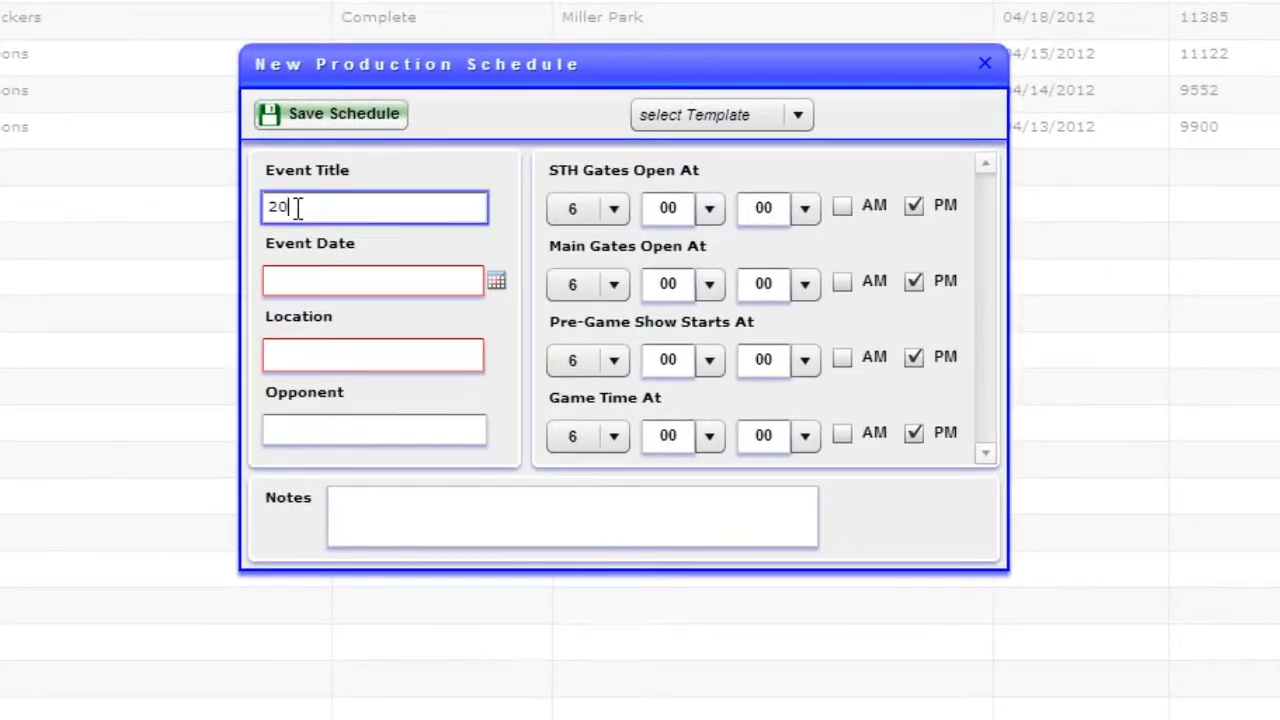
text(12: Game #10)
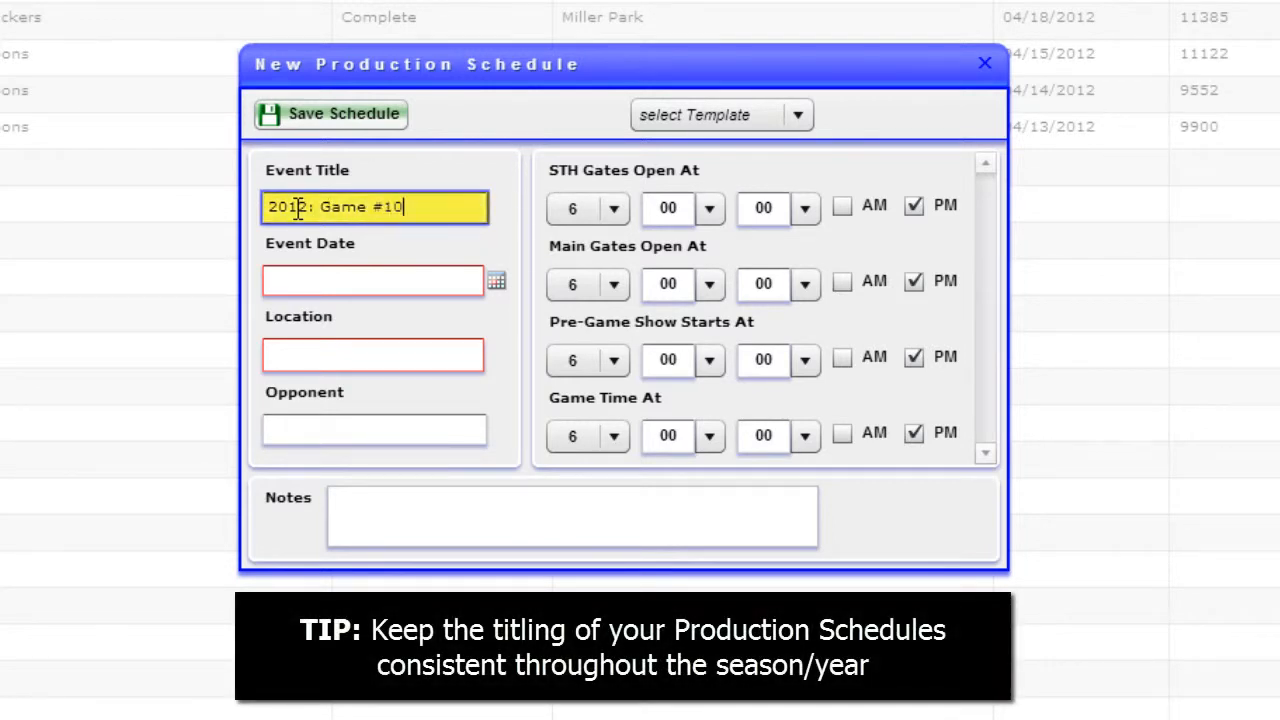
click(385, 277)
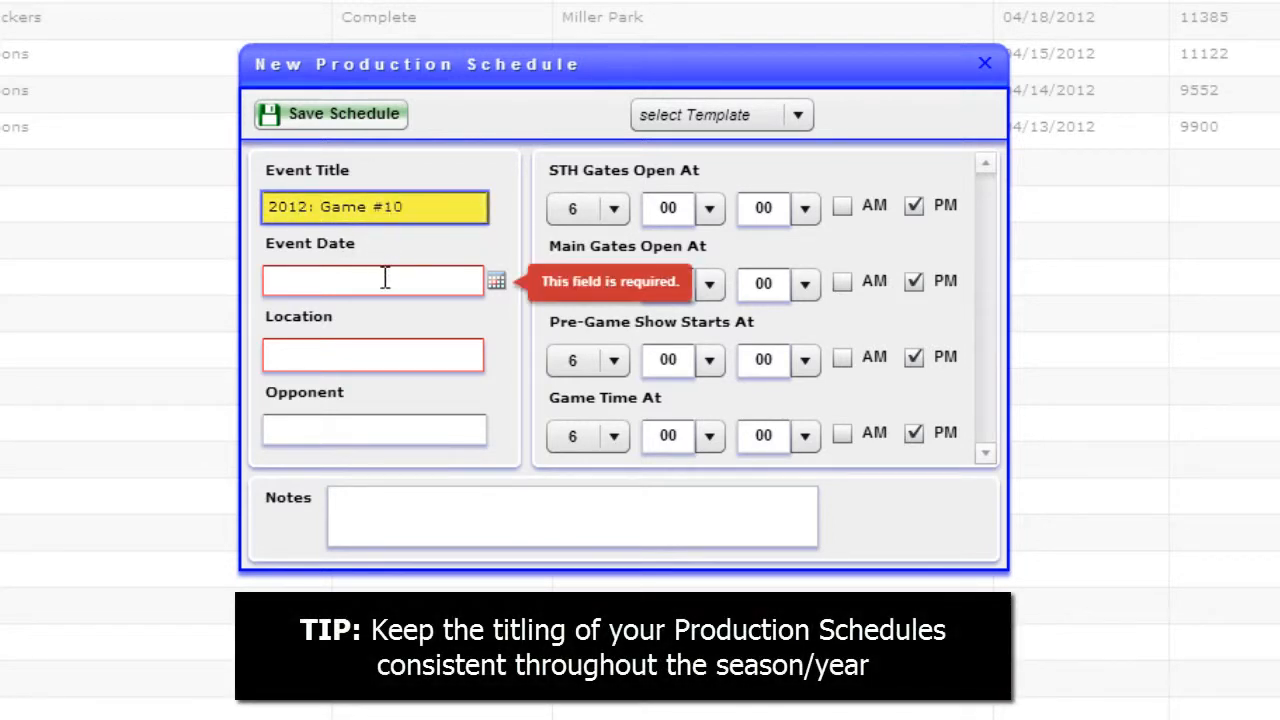
click(385, 278)
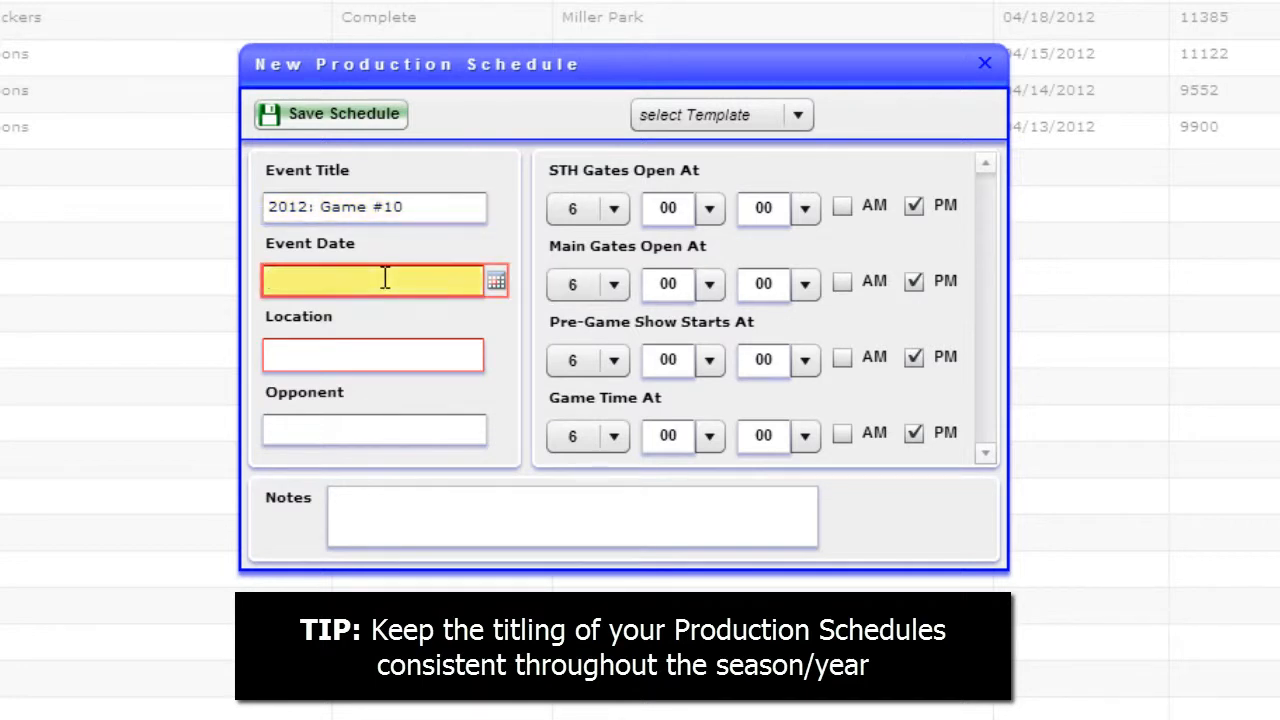
text(05/16/2012)
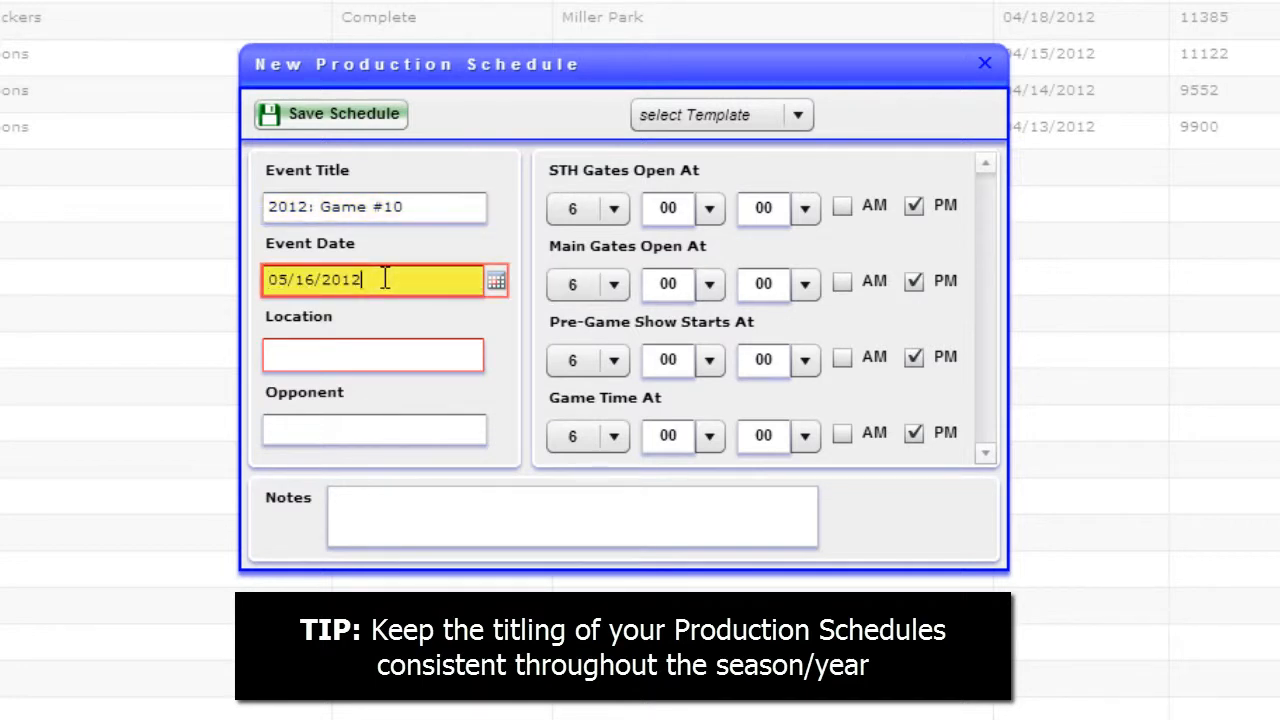
Set the new schedule's location to Miller Park and its opponent to New York Yahoos
click(355, 352)
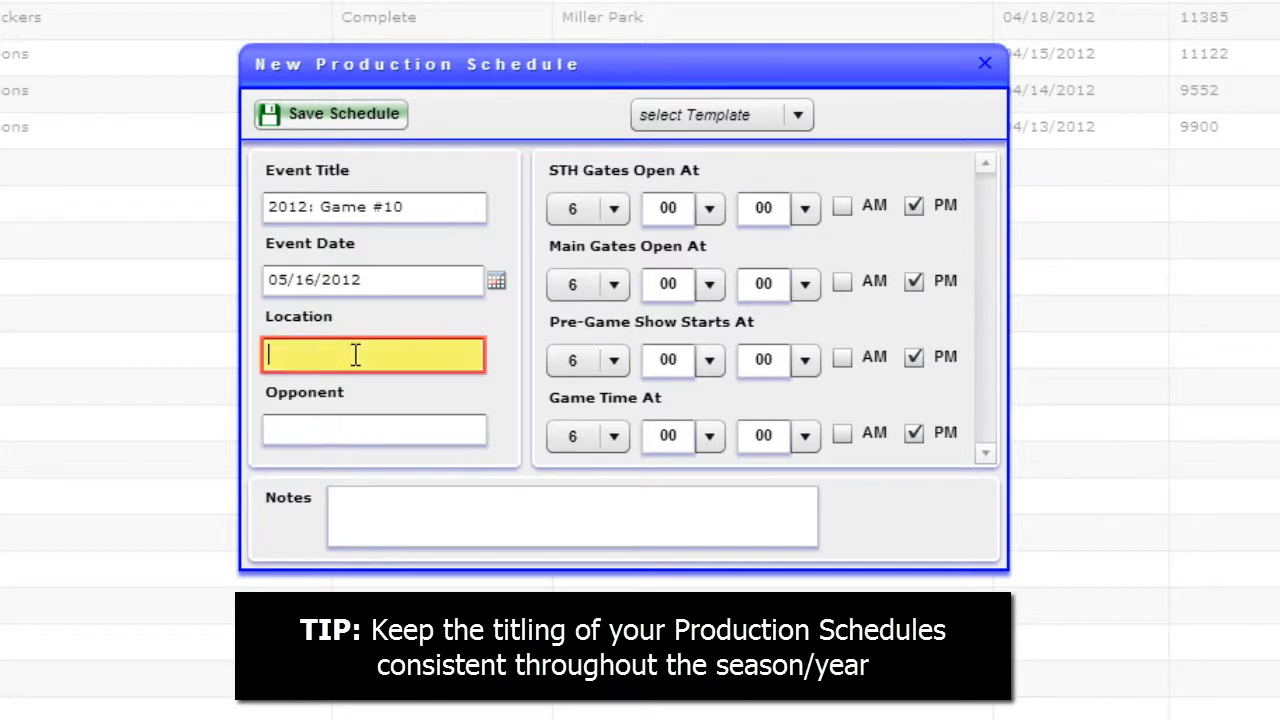
text(Miller Park)
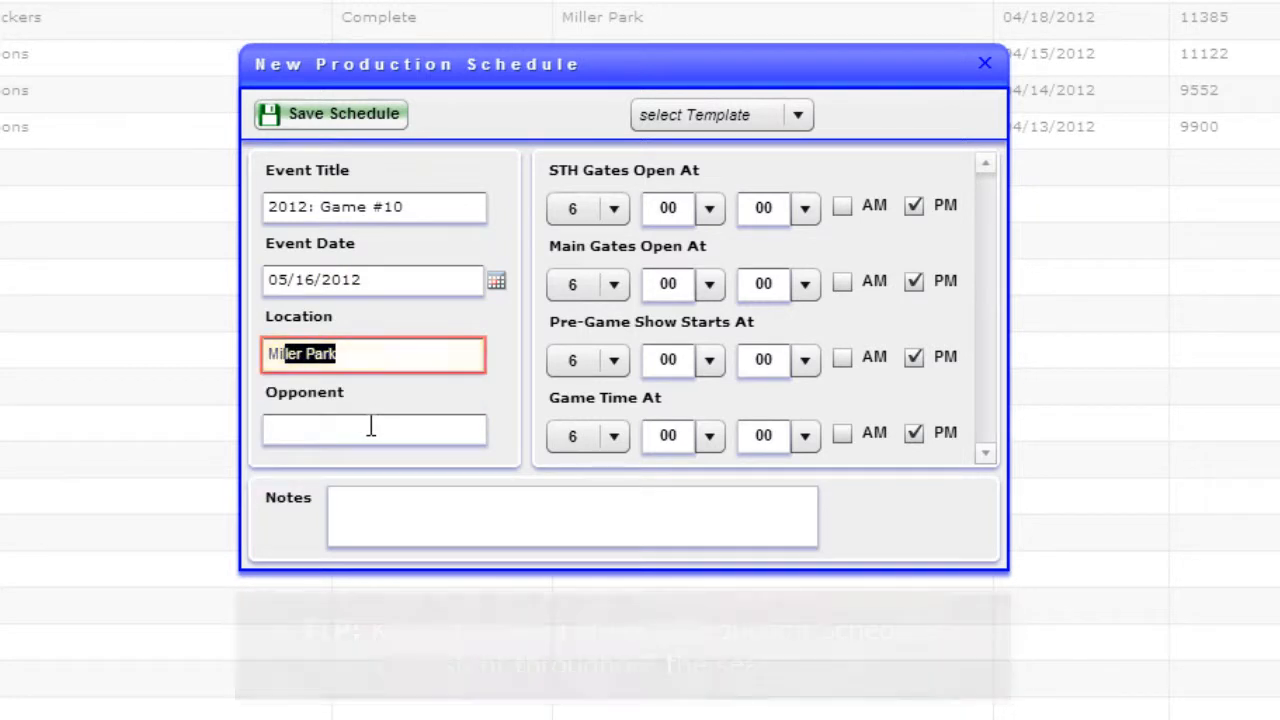
click(371, 426)
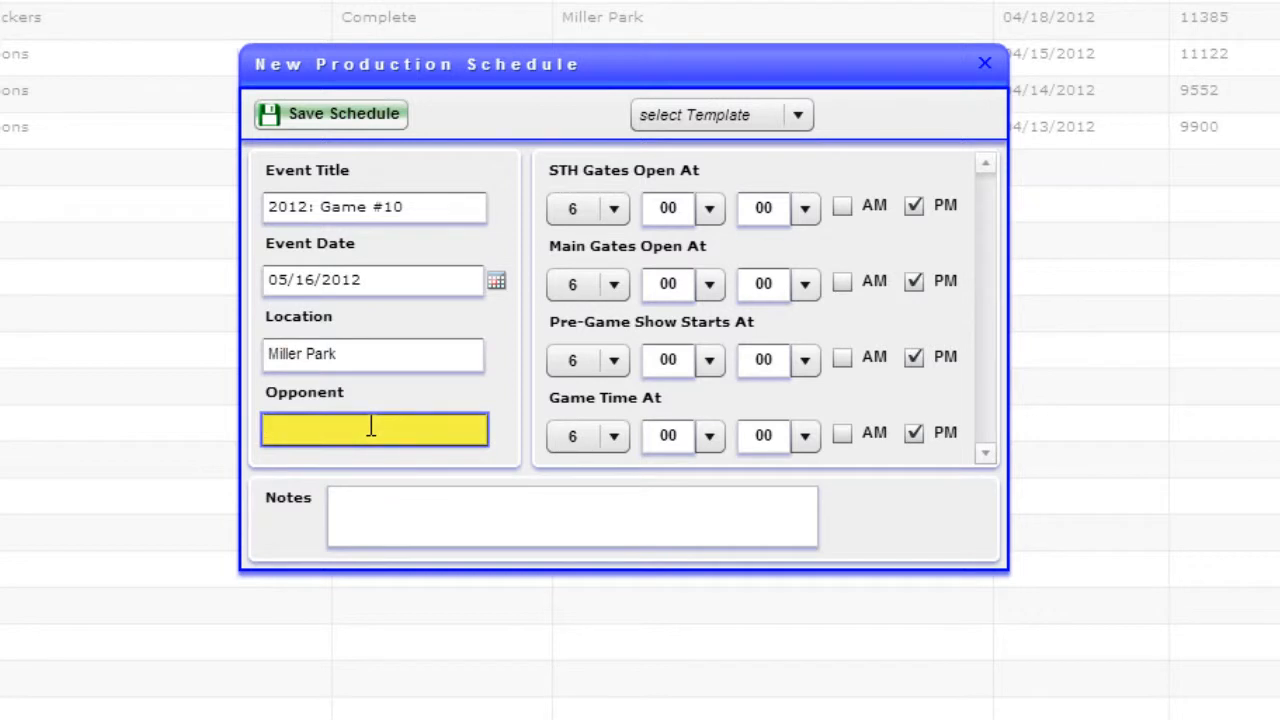
text(New York Yahoos)
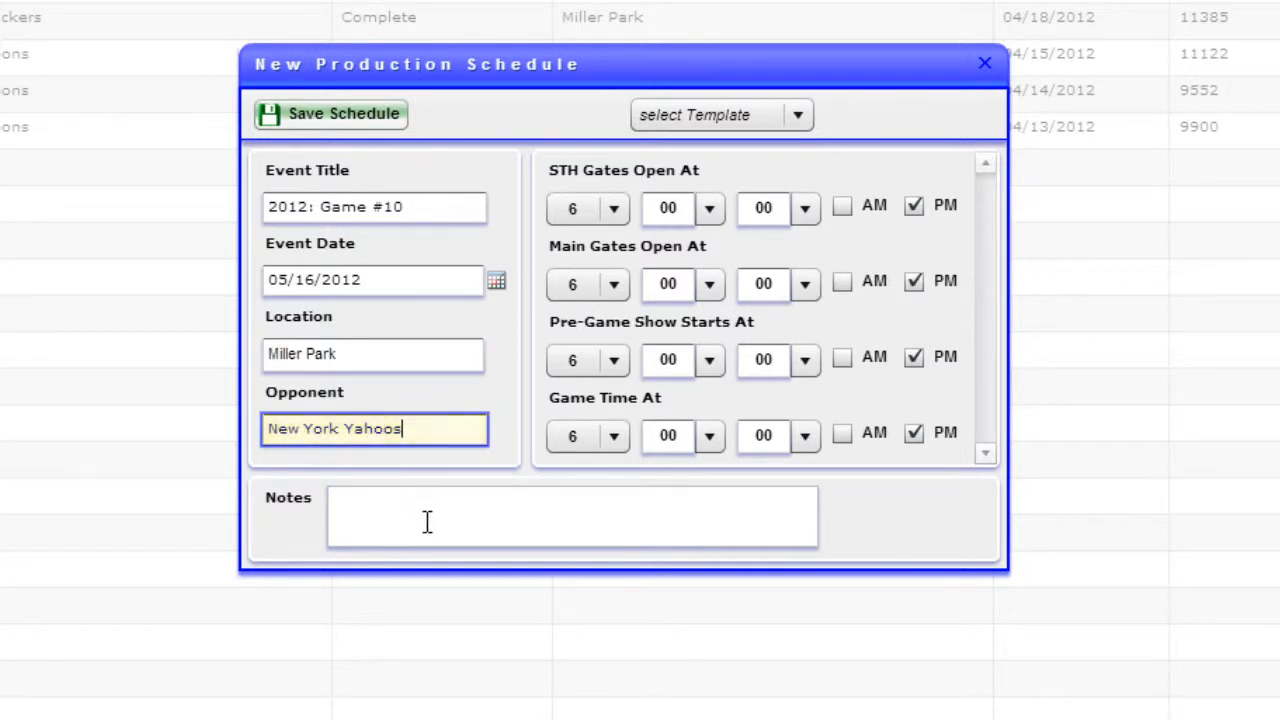
click(437, 525)
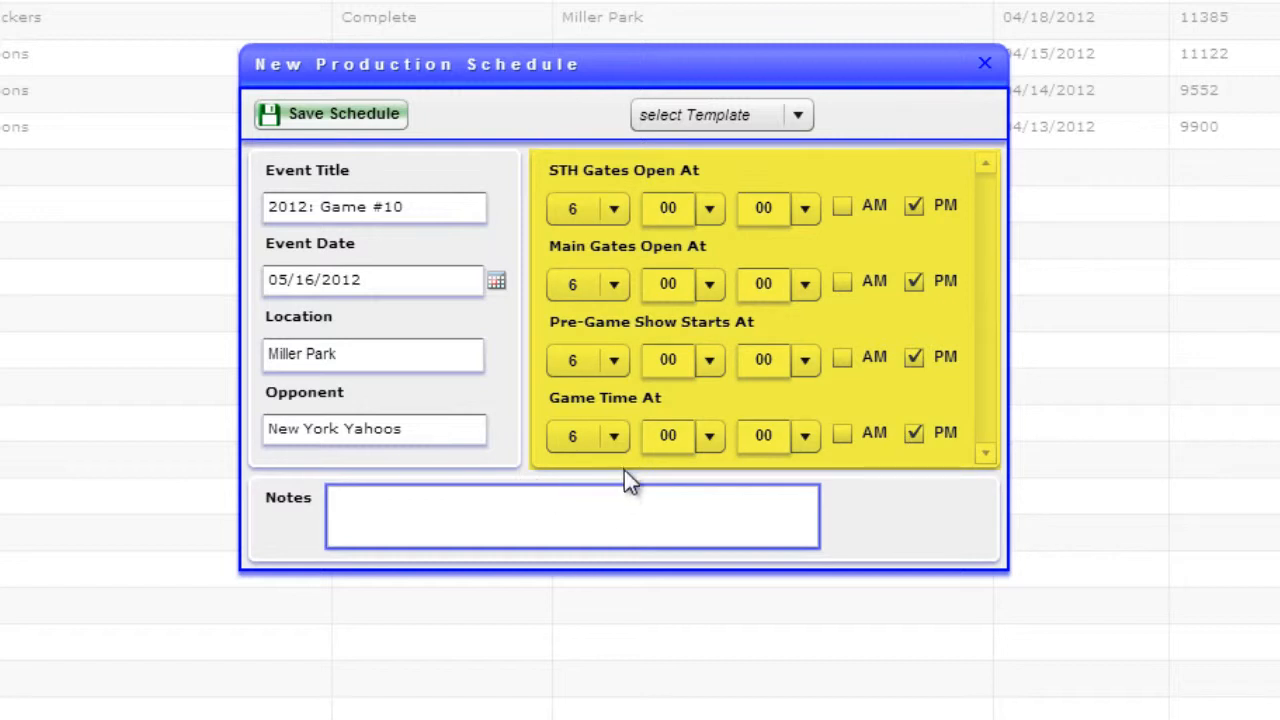
Set the game time hour of the new schedule to 7 PM manually
click(620, 445)
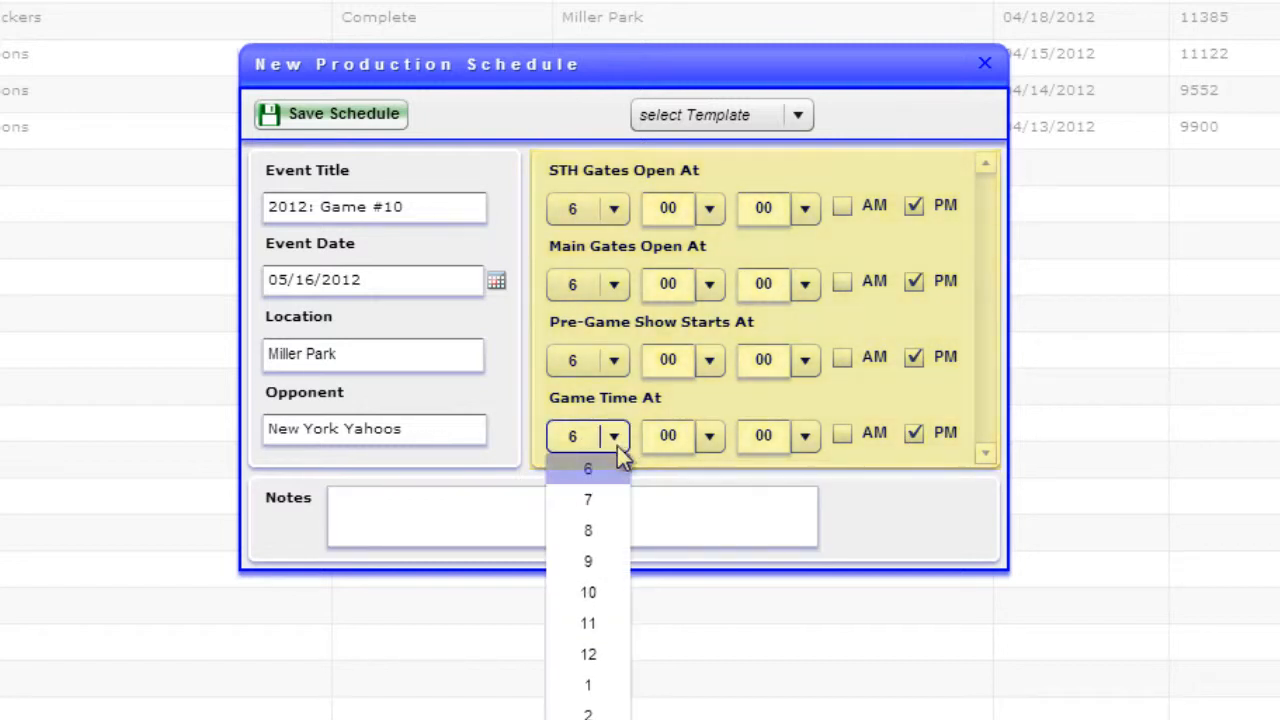
click(600, 490)
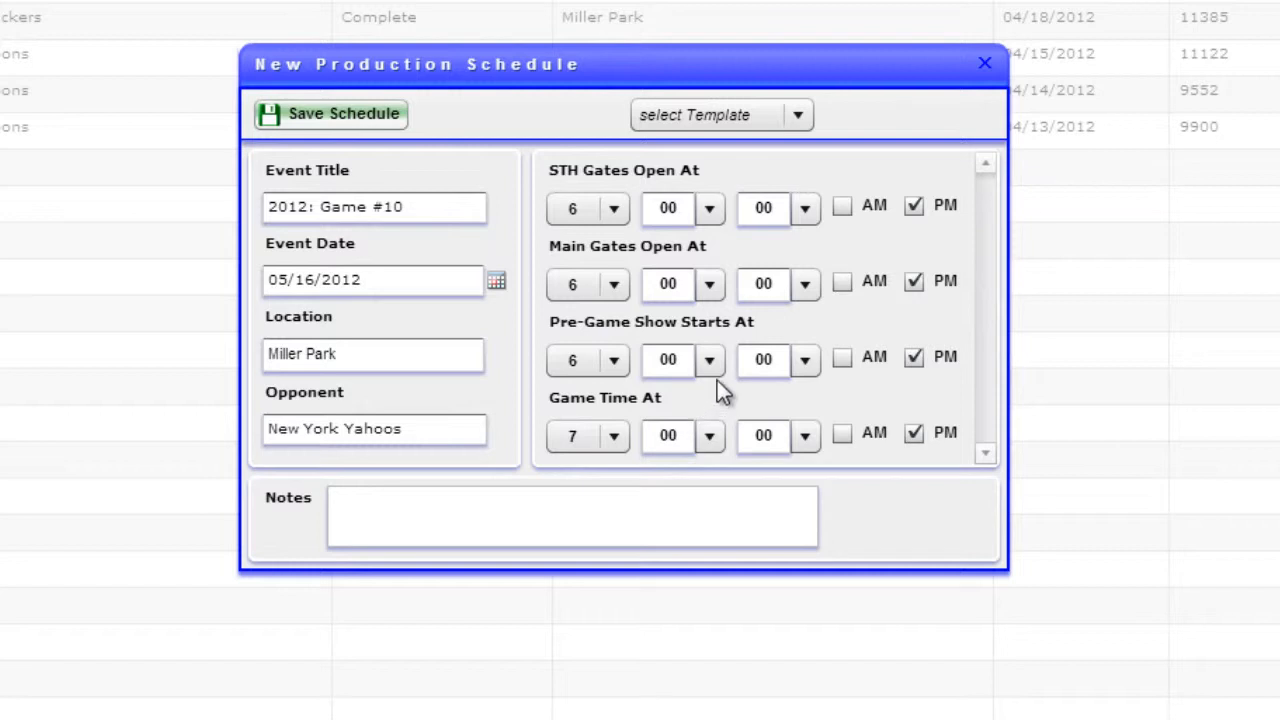
click(622, 370)
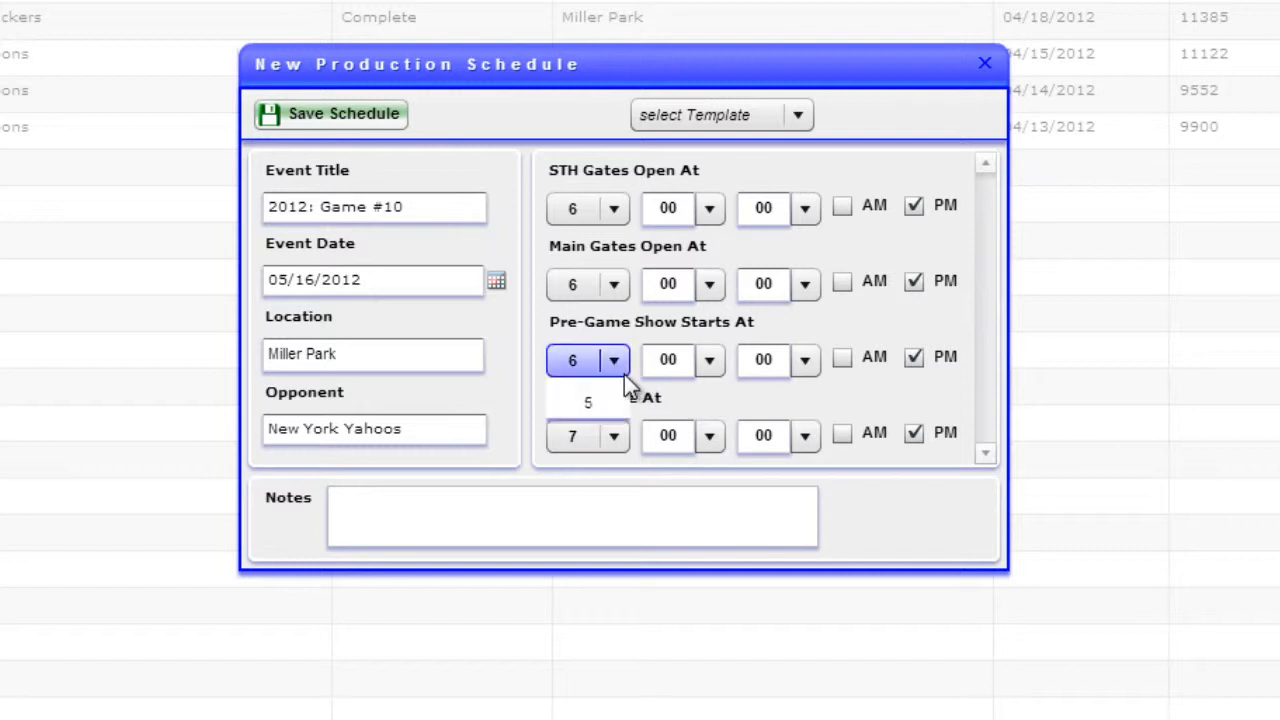
click(909, 481)
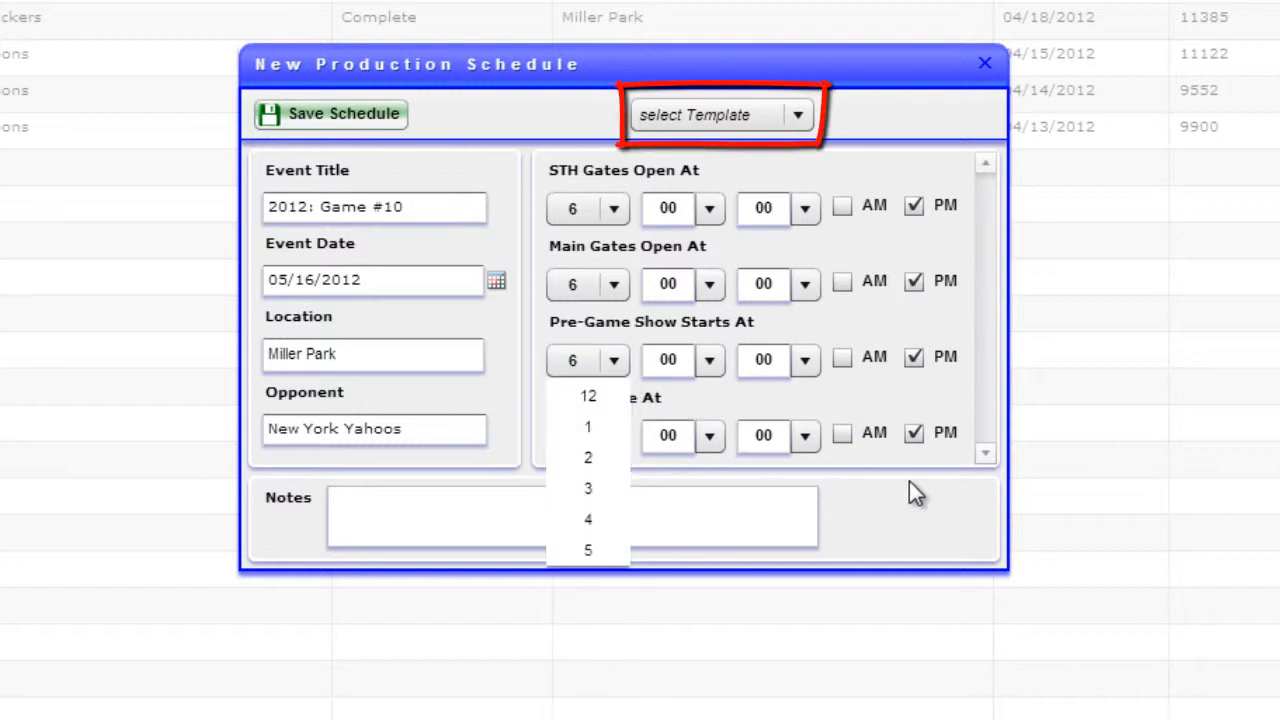
Apply the Night Game template to the new production schedule and save it
click(689, 115)
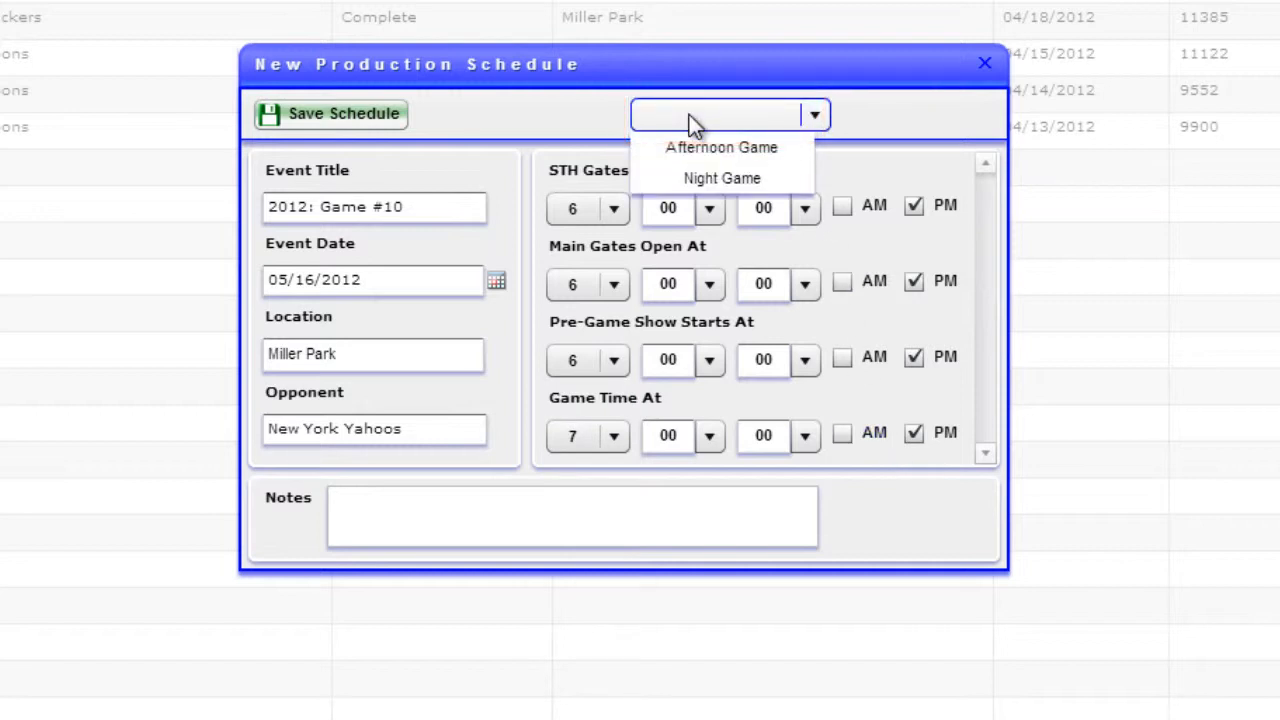
click(700, 178)
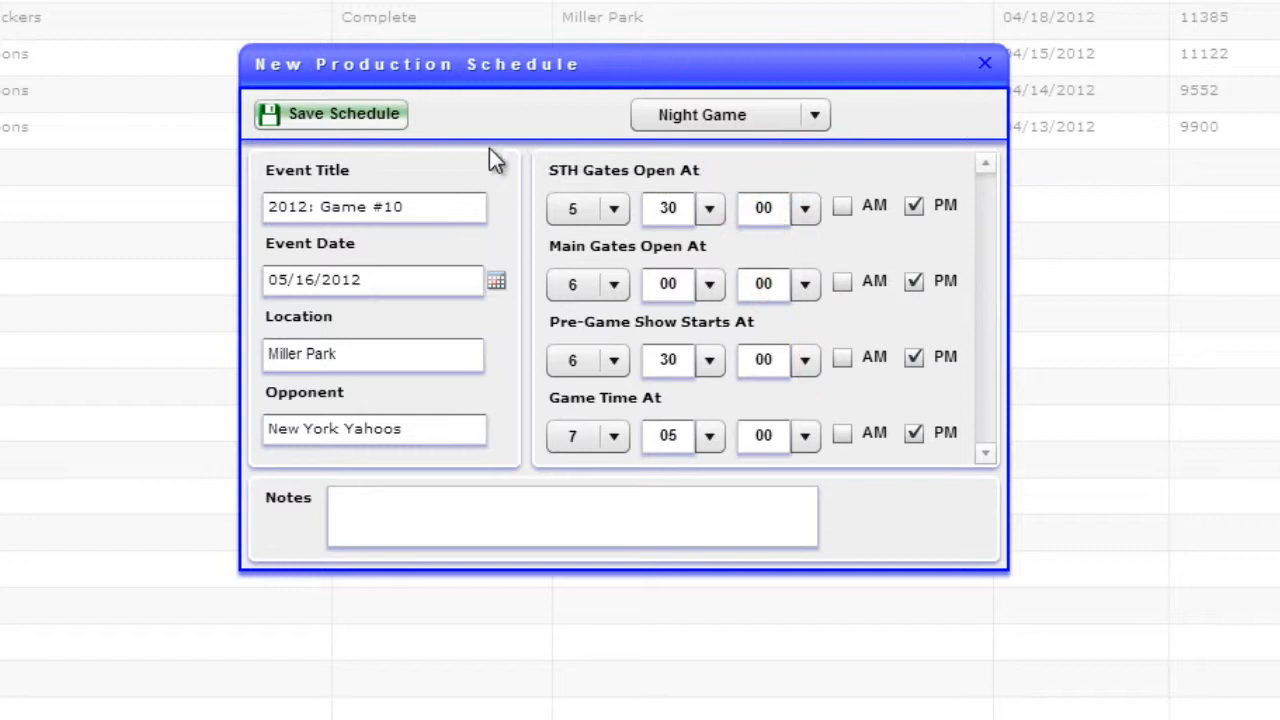
click(357, 114)
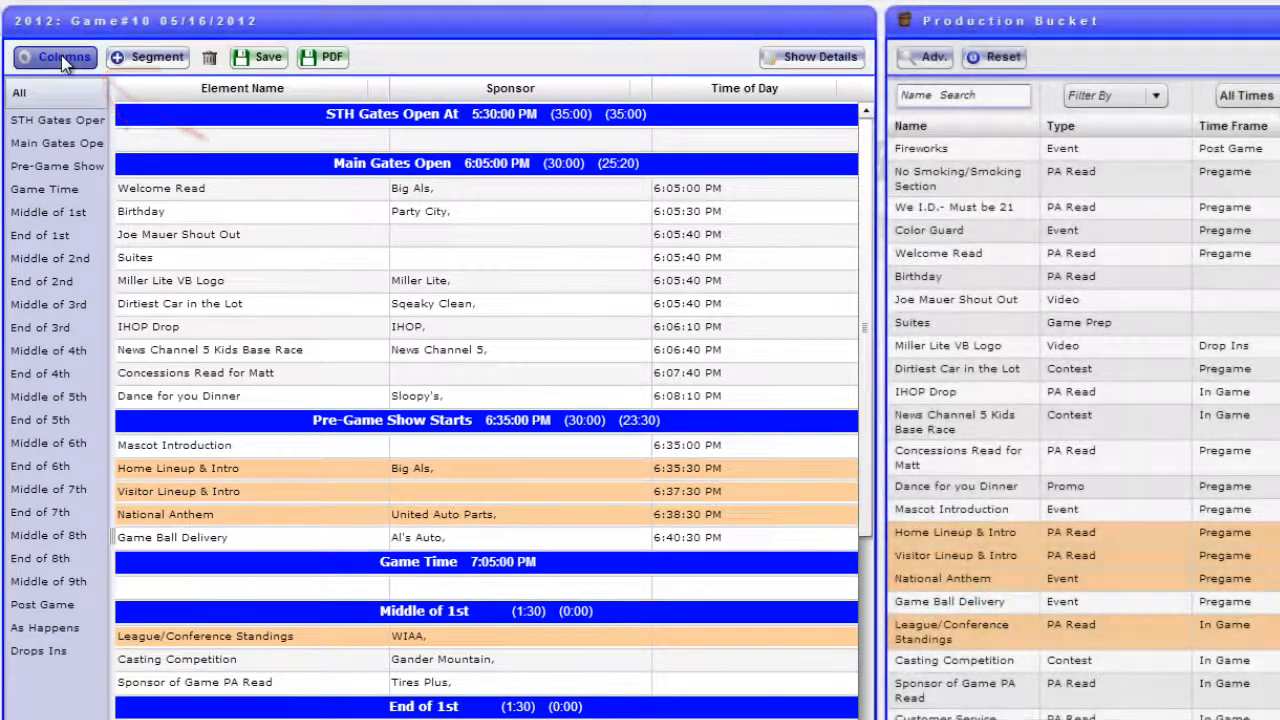
Add the Duration column to the game script, place it before Time of Day and widen it slightly
click(62, 58)
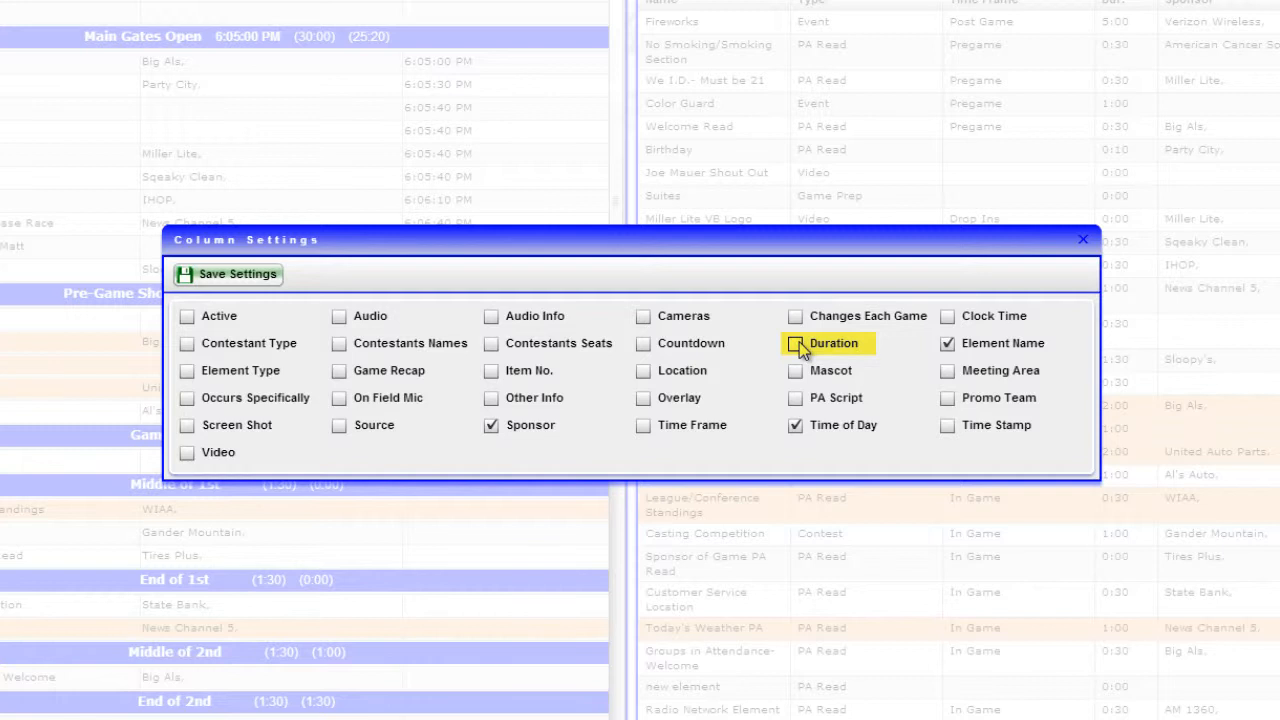
click(797, 343)
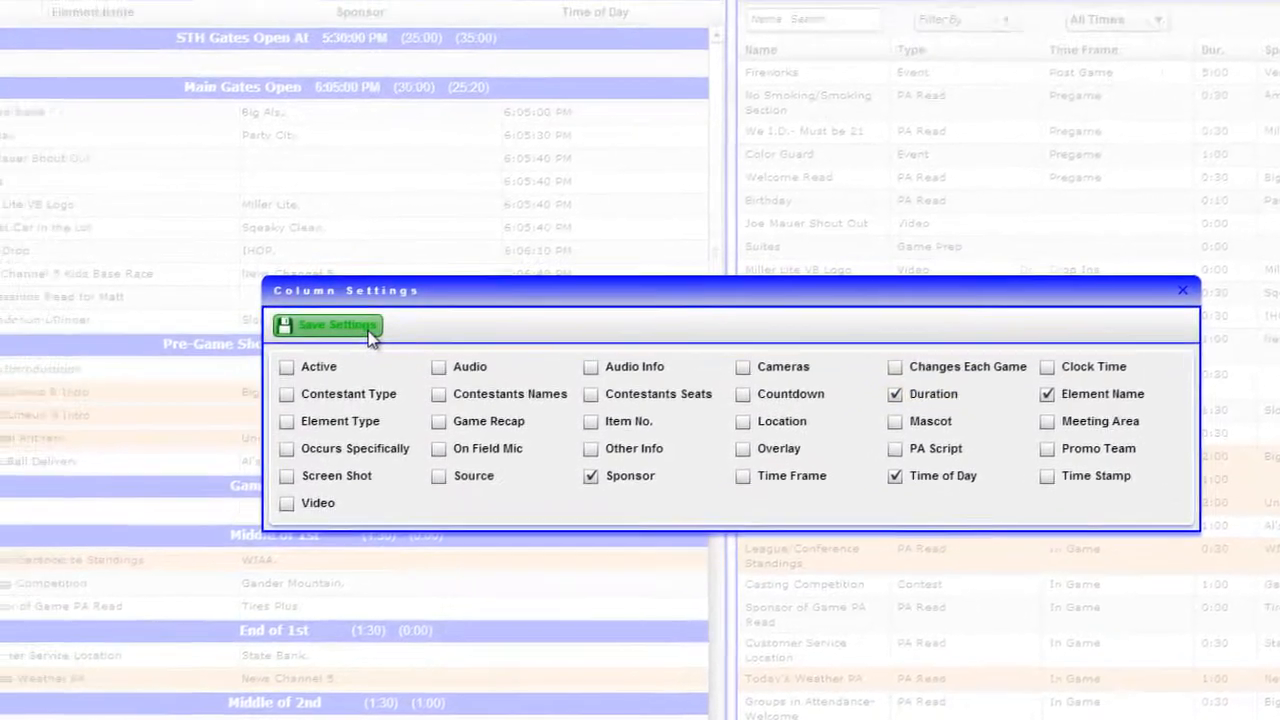
click(268, 282)
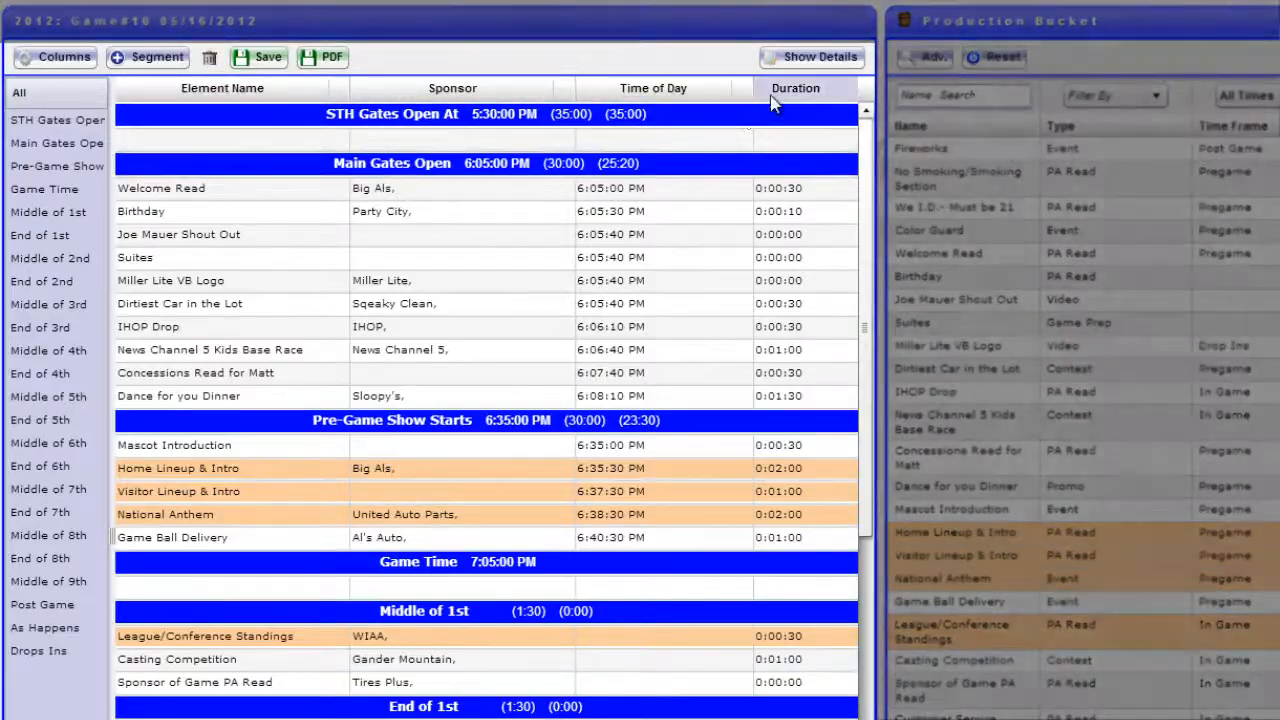
drag(775, 100, 572, 87)
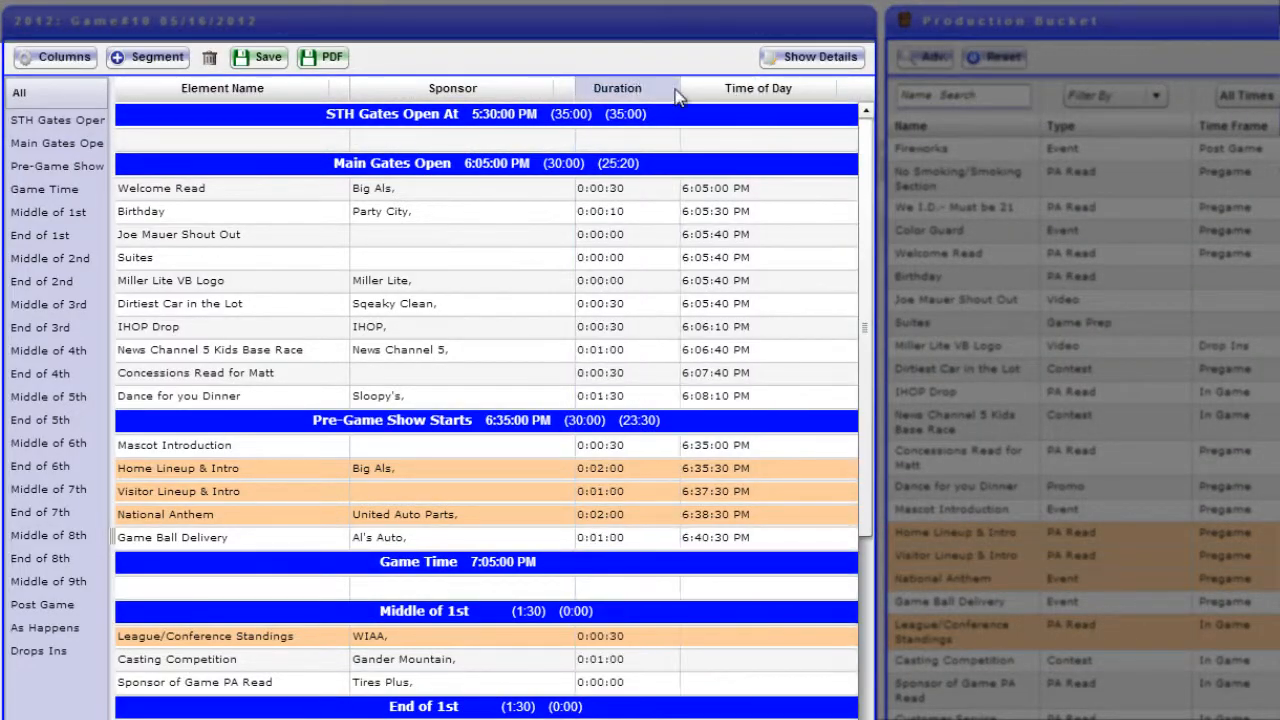
drag(676, 95, 710, 86)
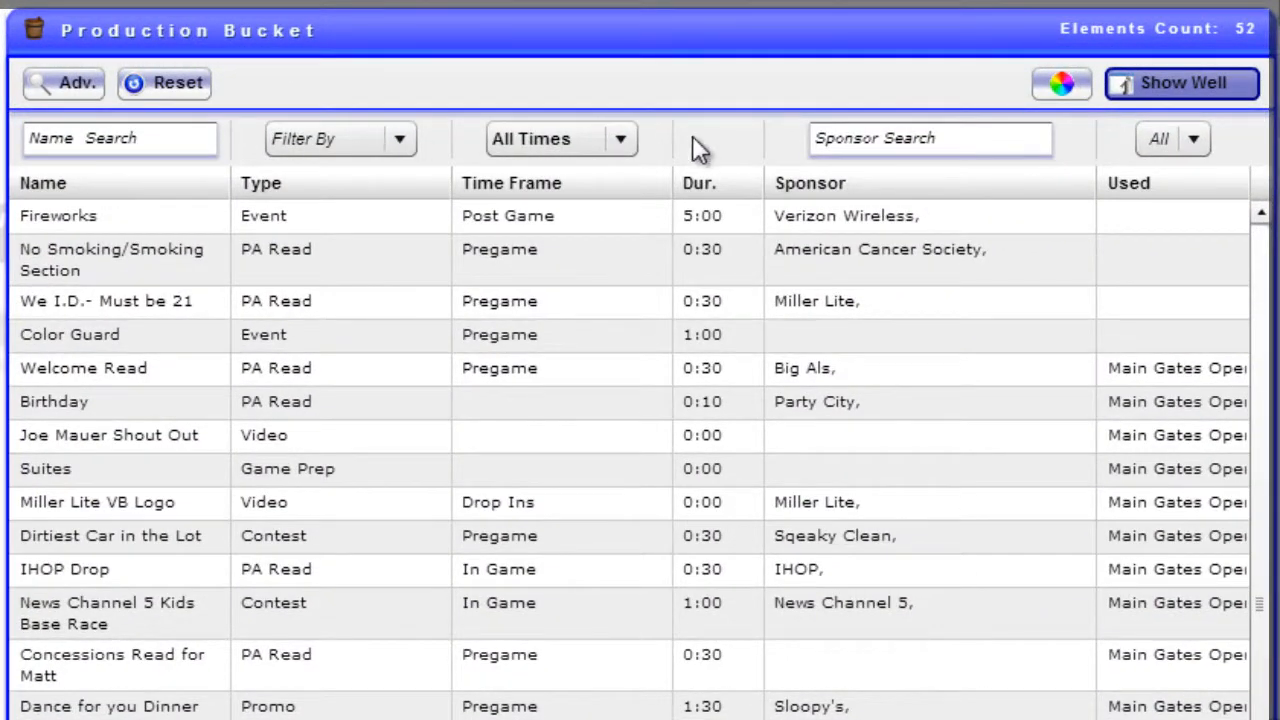
Check the well of game elements, return to the production bucket and place No Smoking/Smoking Section in Main Gates Open above Dirtiest Car in the Lot
click(1186, 85)
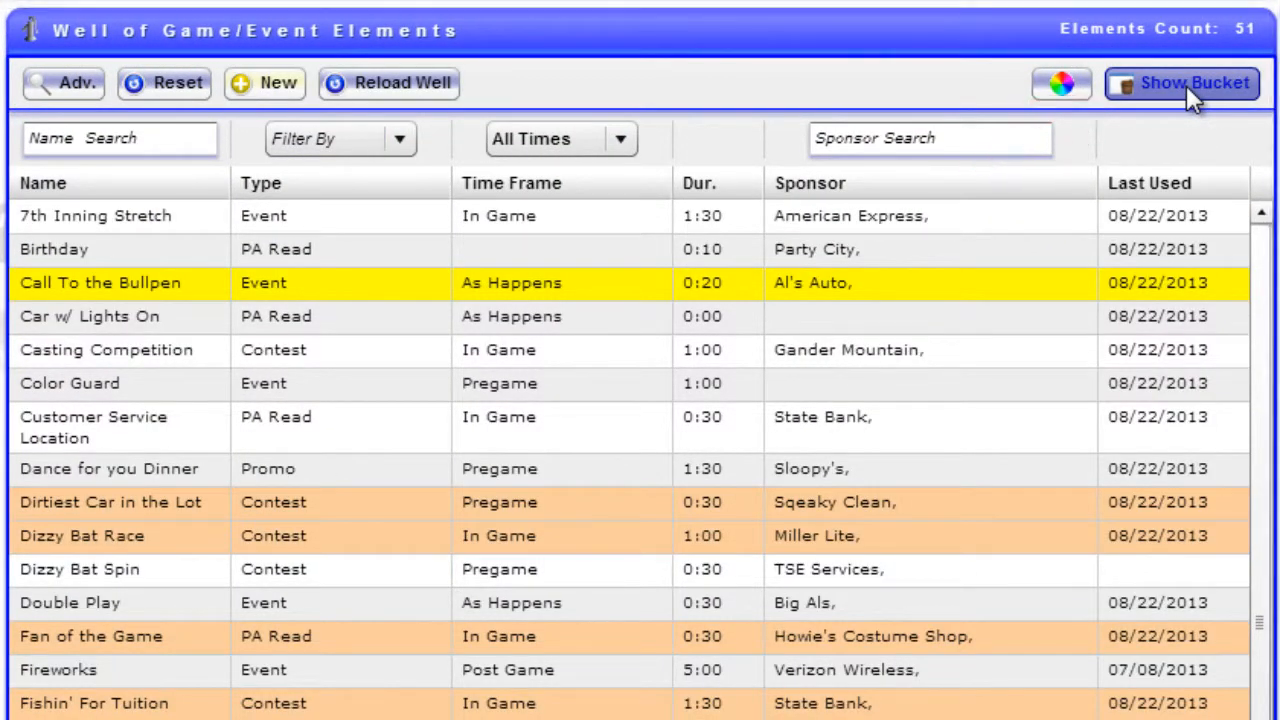
click(1186, 85)
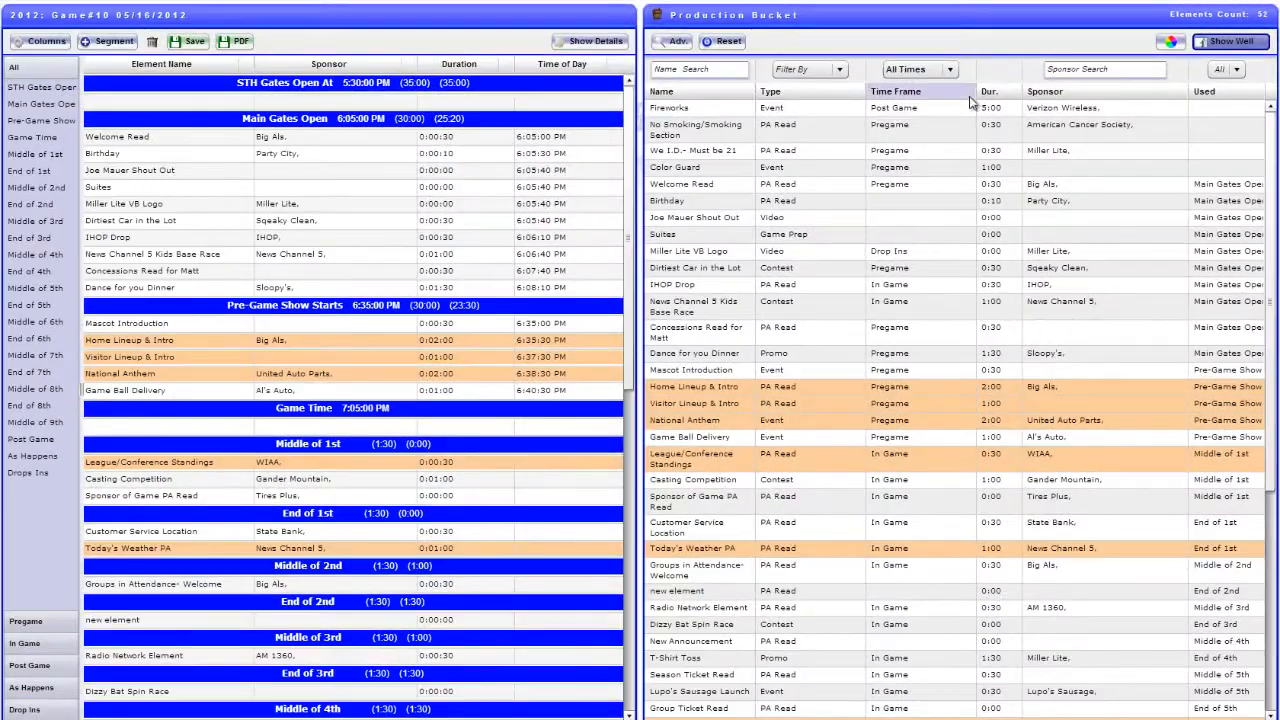
mouse_move(960, 128)
mouse_down()
mouse_move(900, 190)
mouse_move(410, 223)
mouse_up()
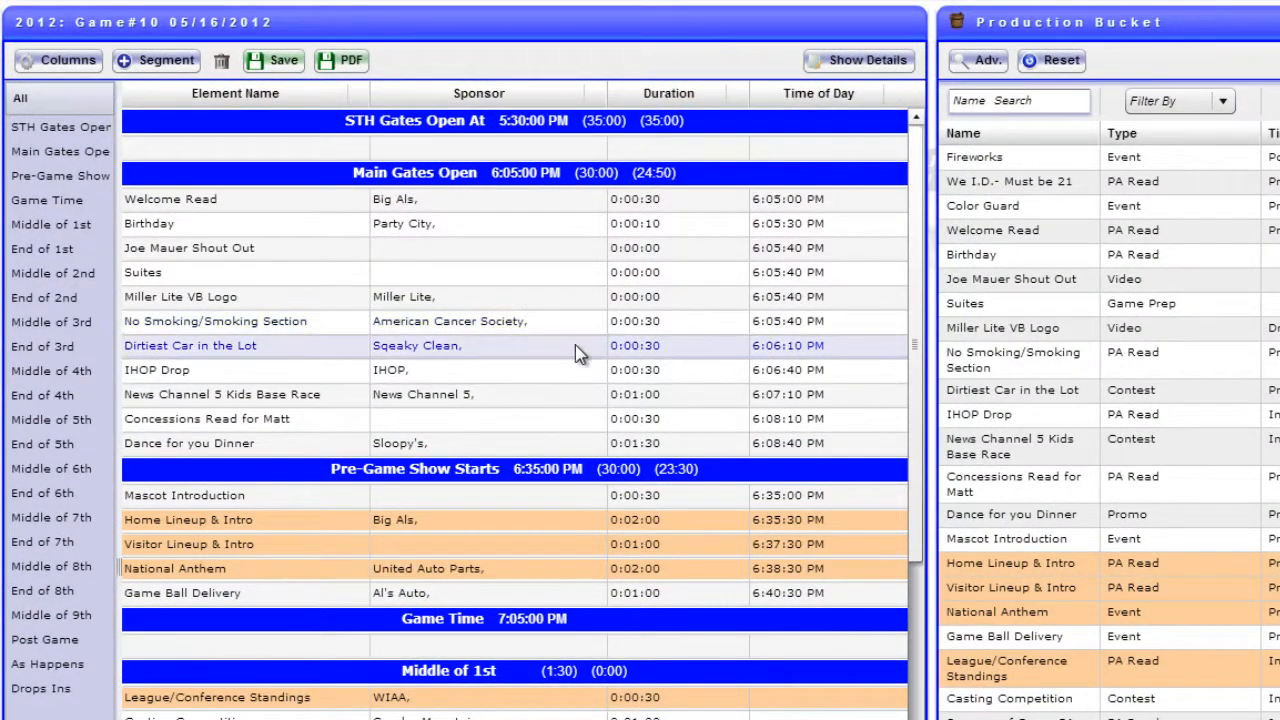
Move IHOP Drop above Suites and copy Welcome Read into Pre-Game Show Starts below Mascot Introduction
drag(552, 365, 554, 277)
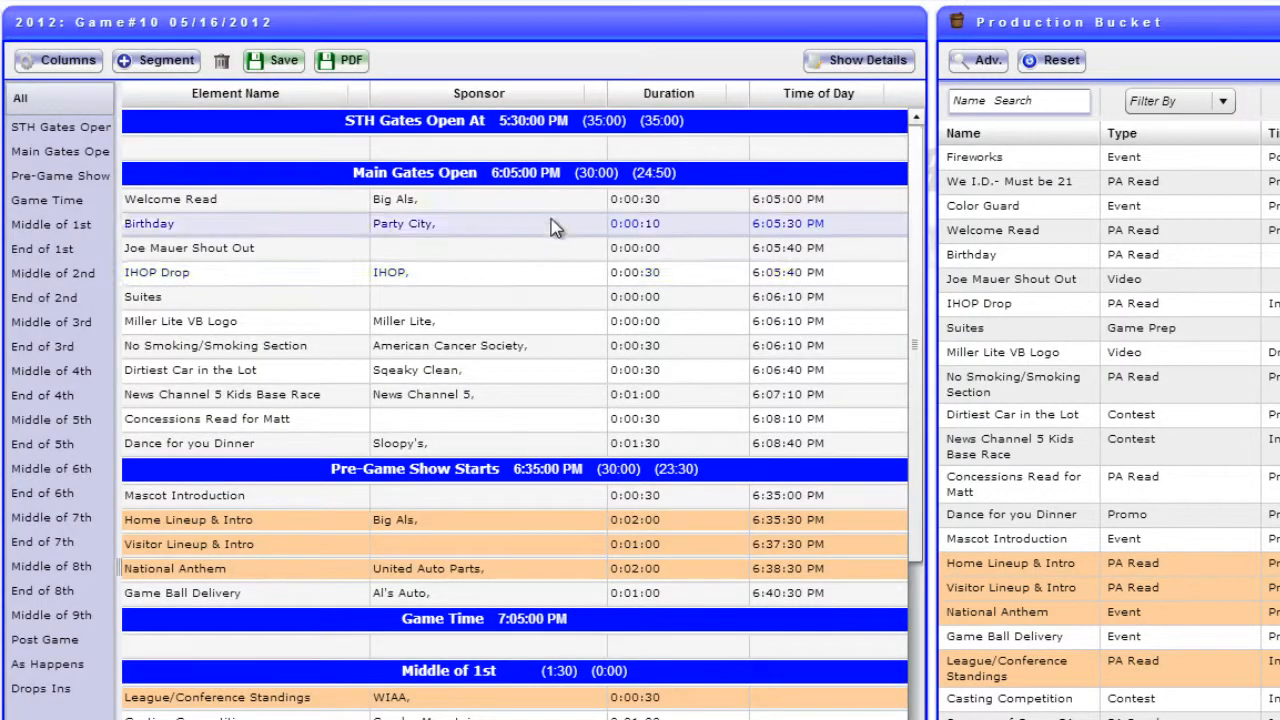
drag(551, 205, 486, 533)
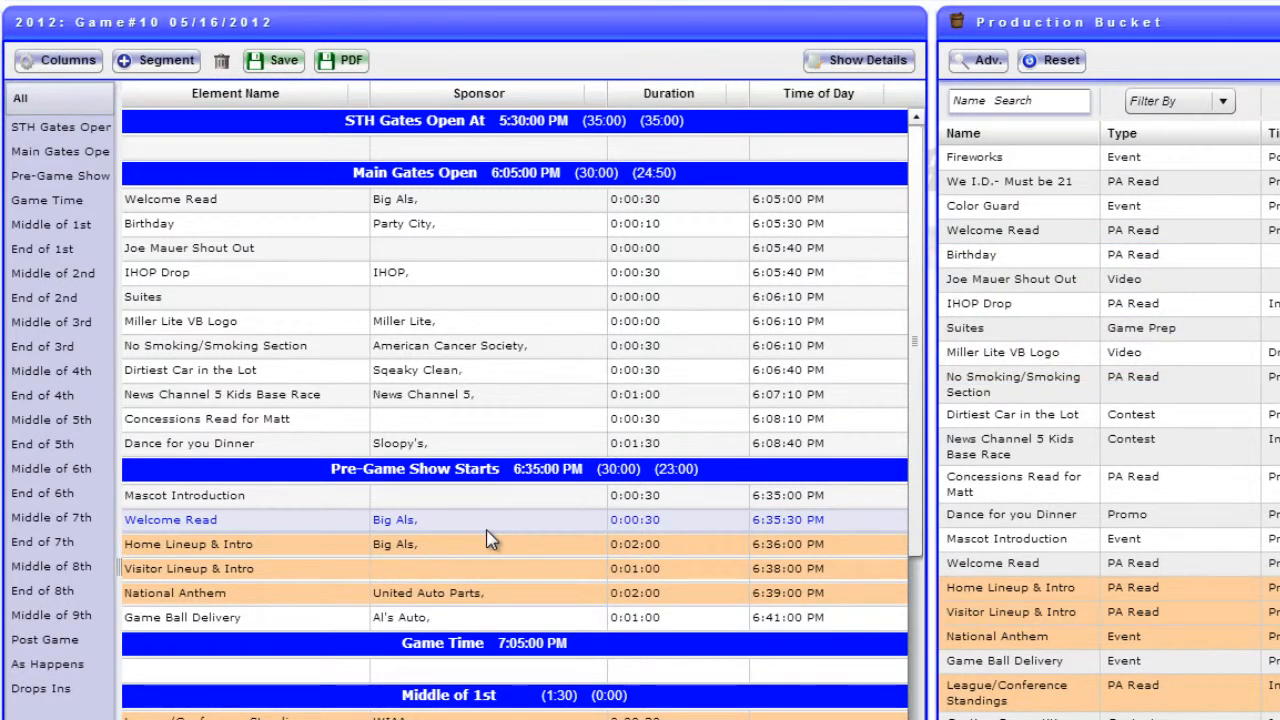
Replace the singer's name in the National Anthem element's PA script, and save the element to the bucket marked as Ready
double_click(483, 595)
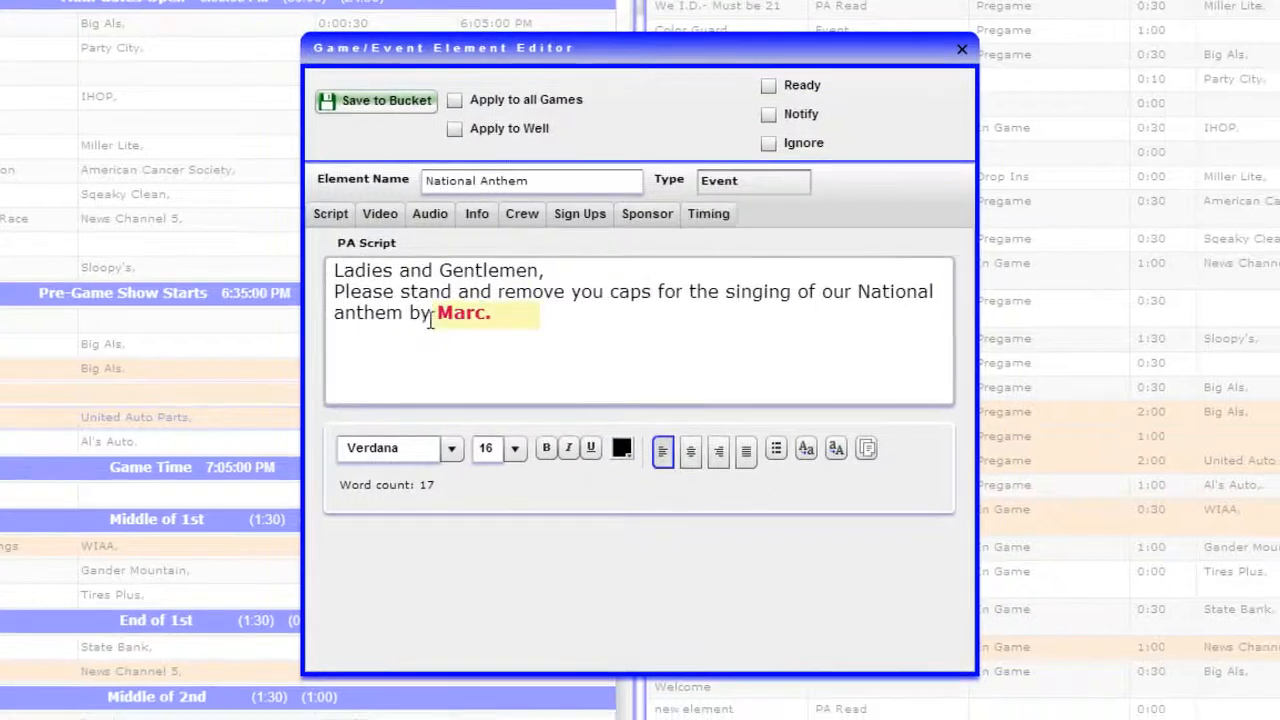
drag(437, 314, 485, 316)
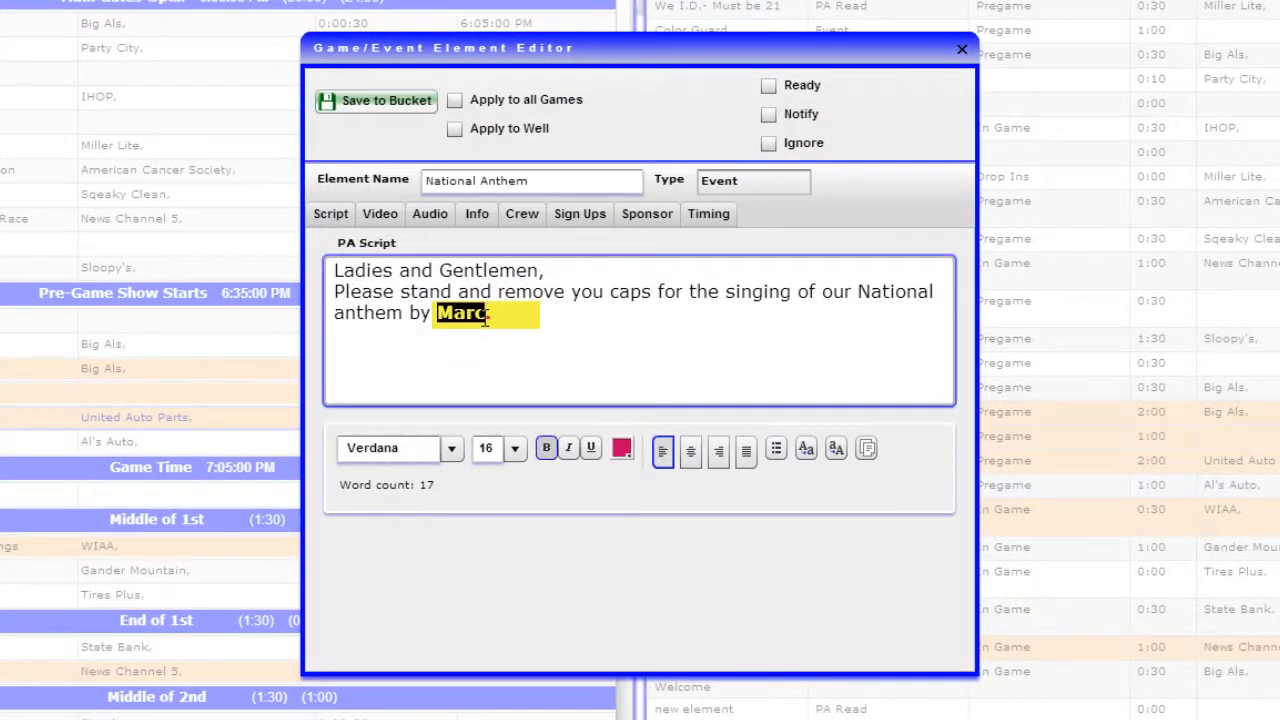
text(John Doe.)
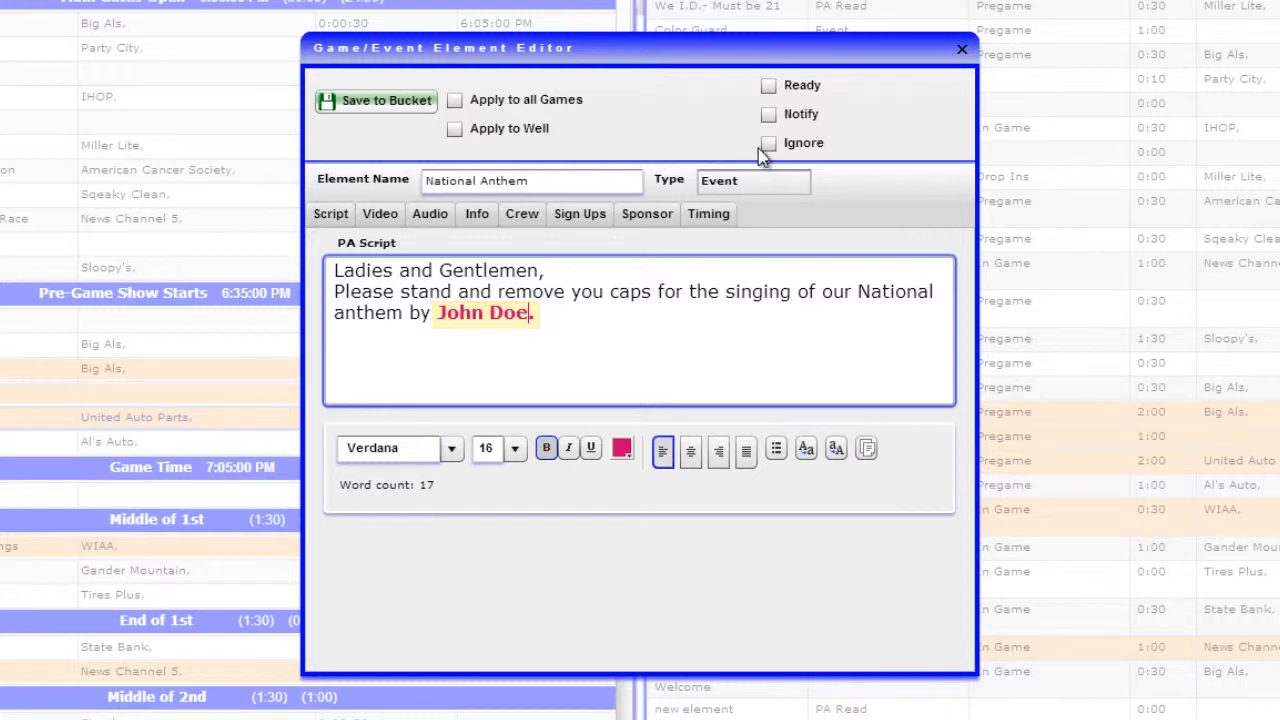
click(768, 86)
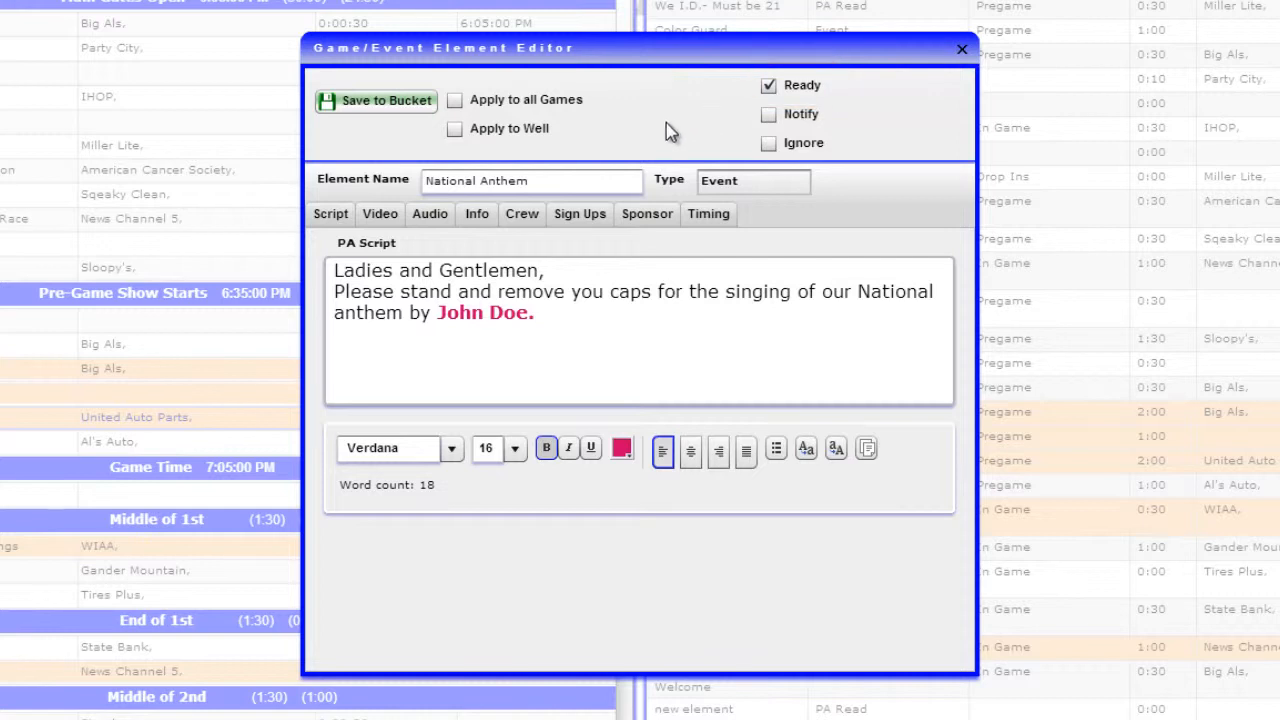
click(393, 107)
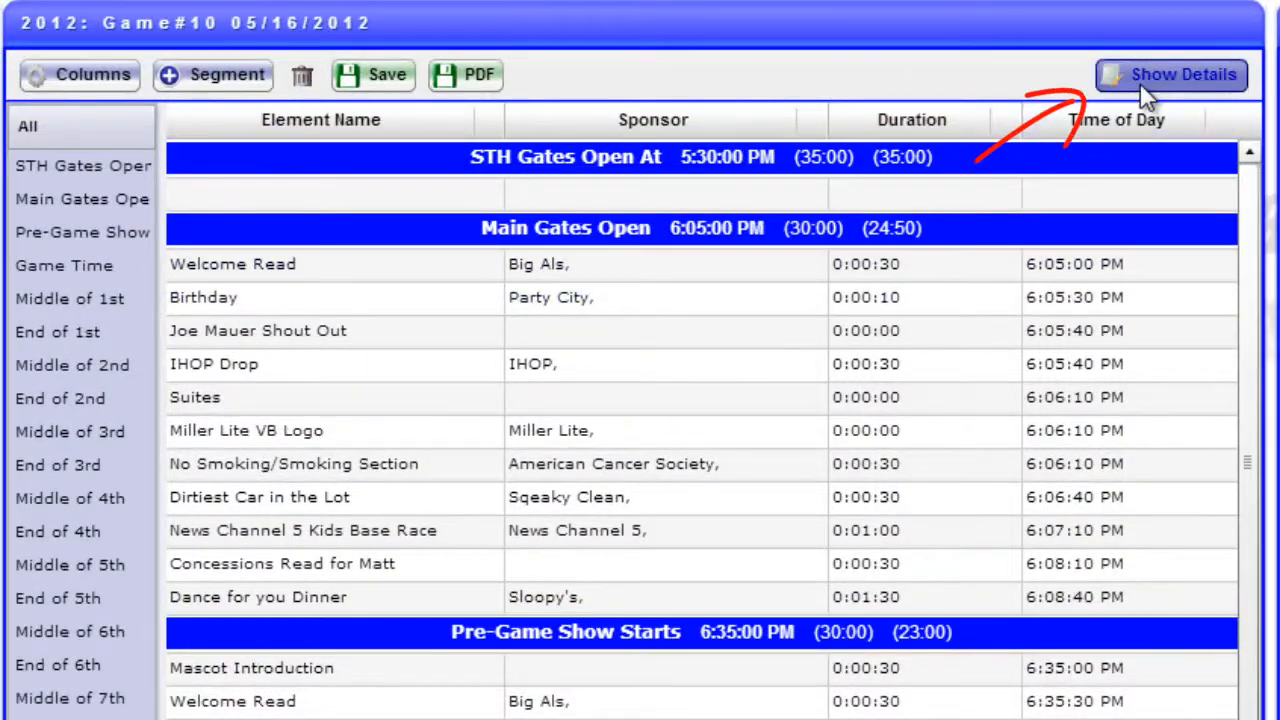
Show the event details of Game #10 and mark the production schedule as Ready
click(1122, 70)
click(557, 370)
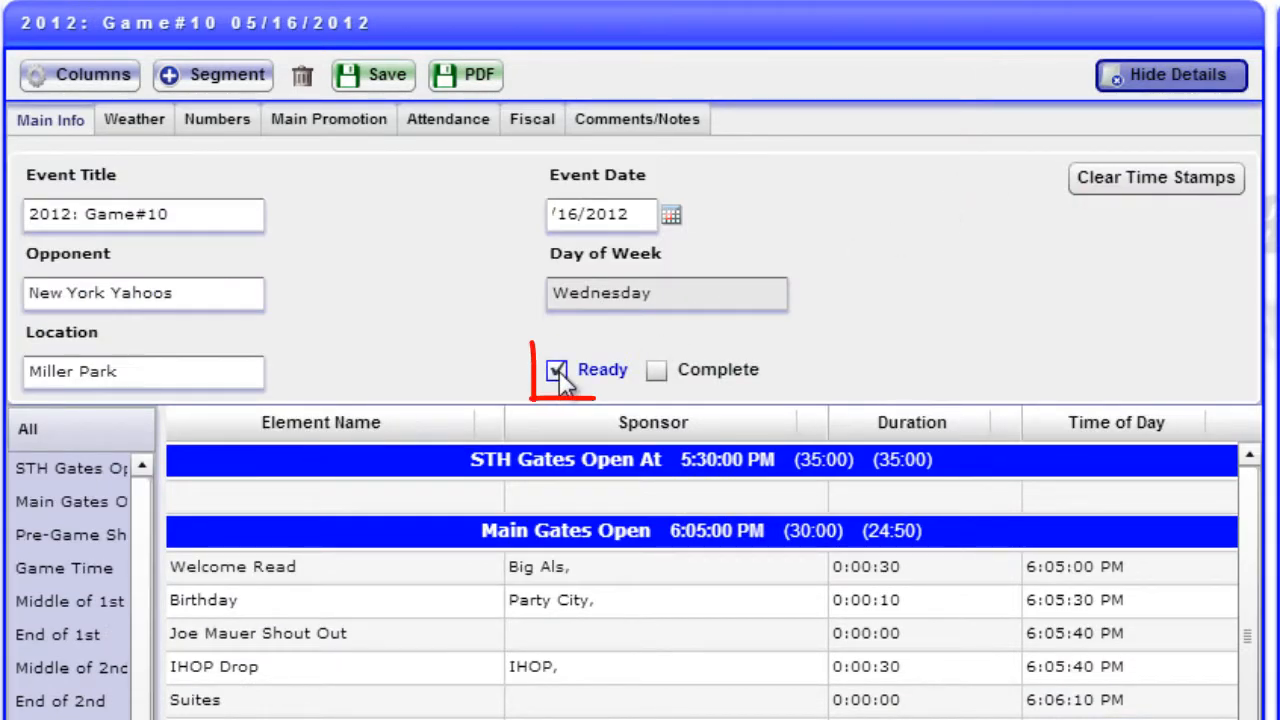